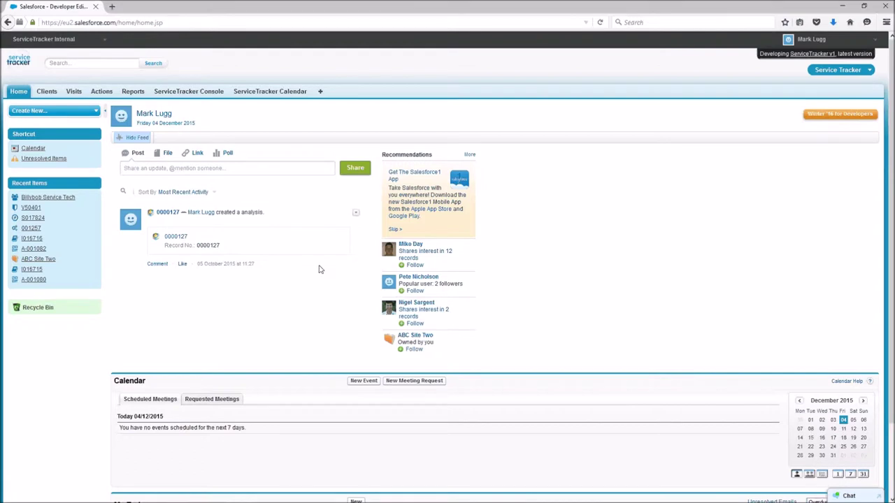
Open the Signatures folder in Documents
click(321, 95)
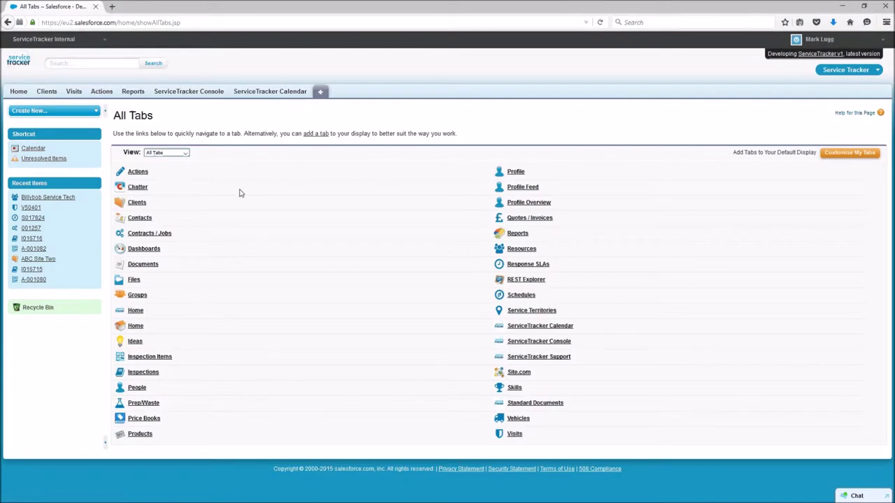
click(151, 266)
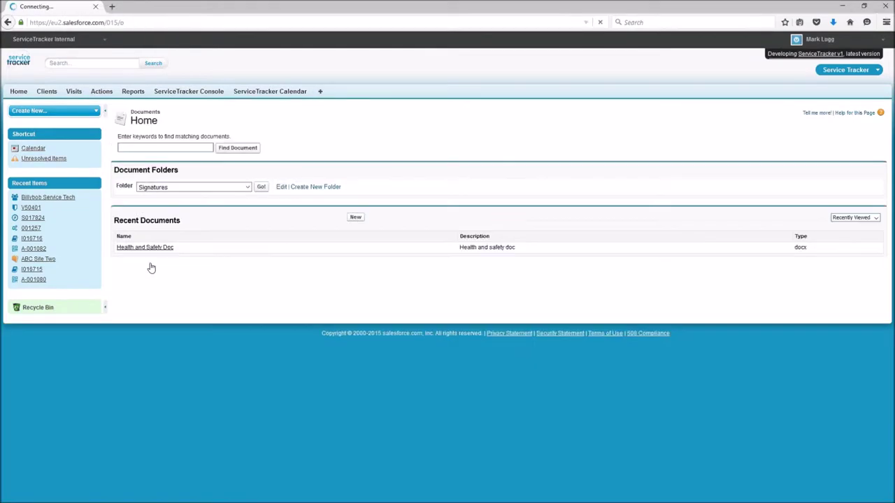
click(183, 188)
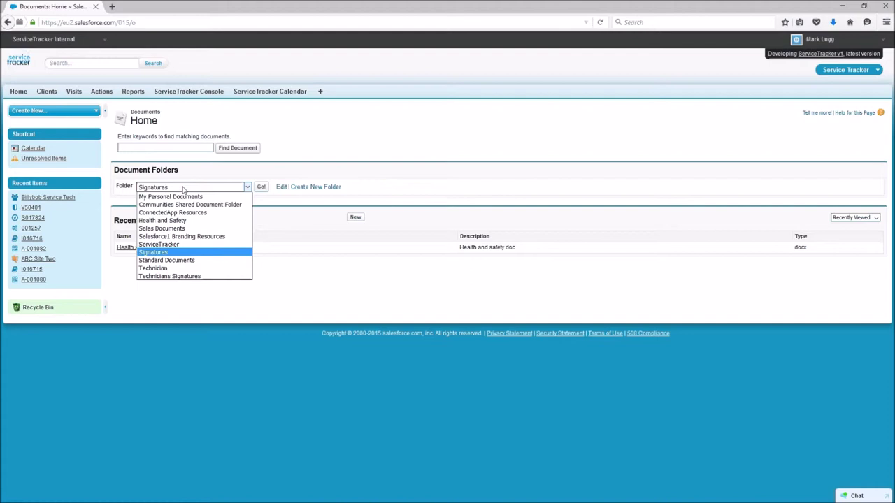
click(241, 252)
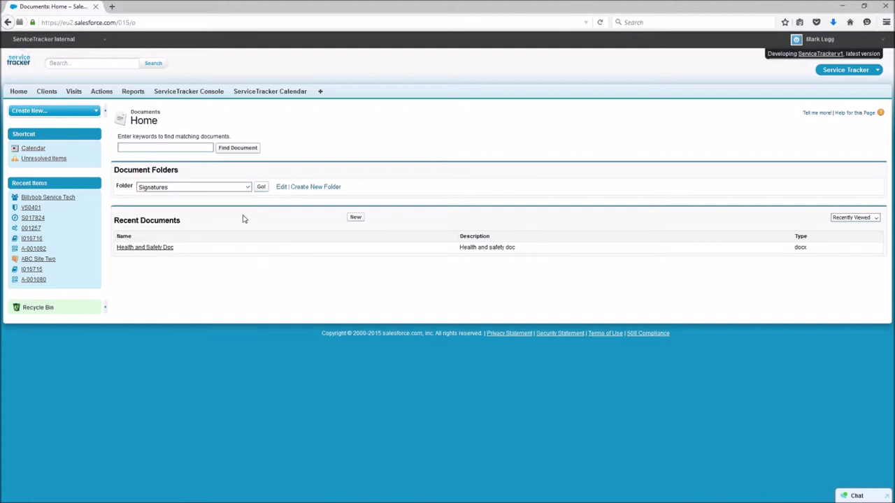
click(259, 190)
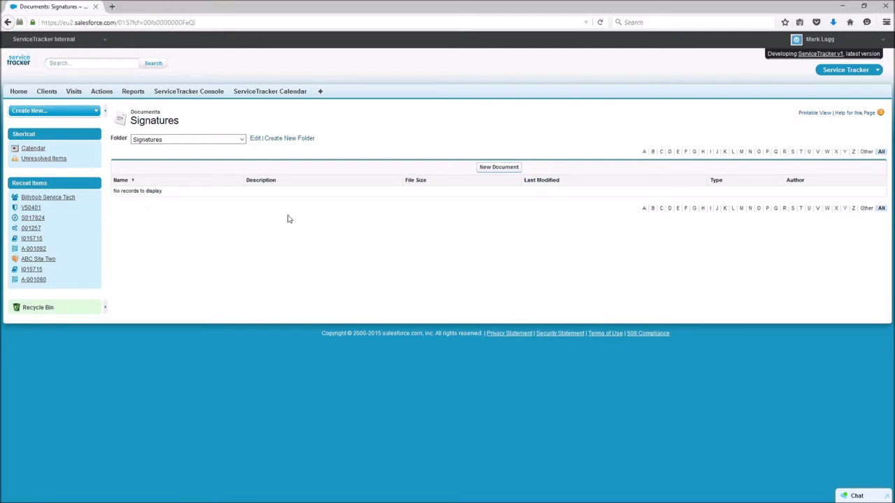
Start a new document in the Signatures folder, enter the service technician's name as its name, and mark it as an externally available image
click(493, 169)
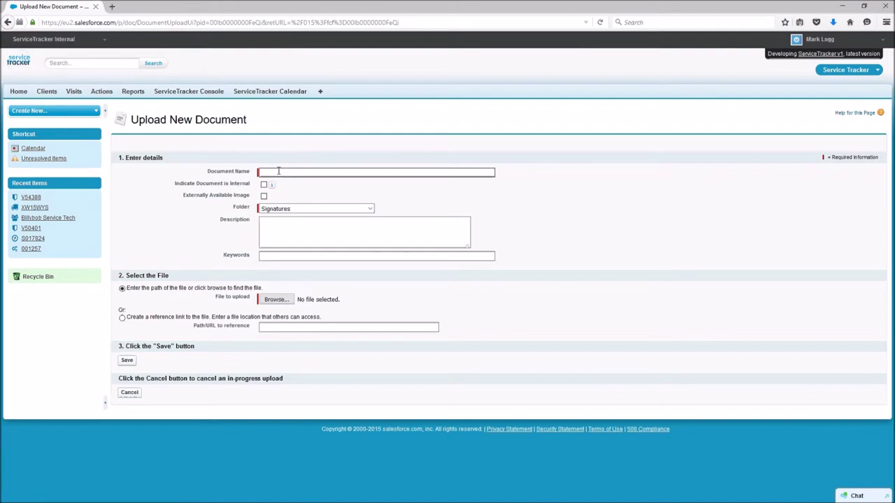
click(280, 171)
text(Bil)
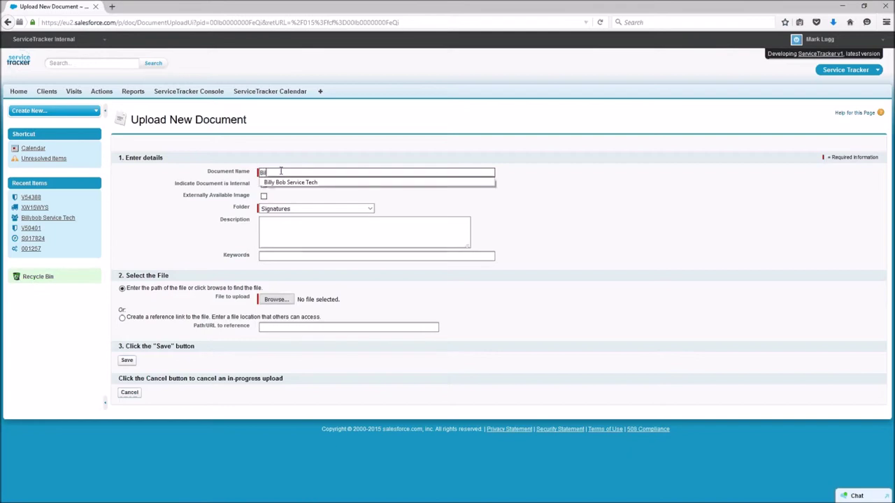
key(Down)
key(Return)
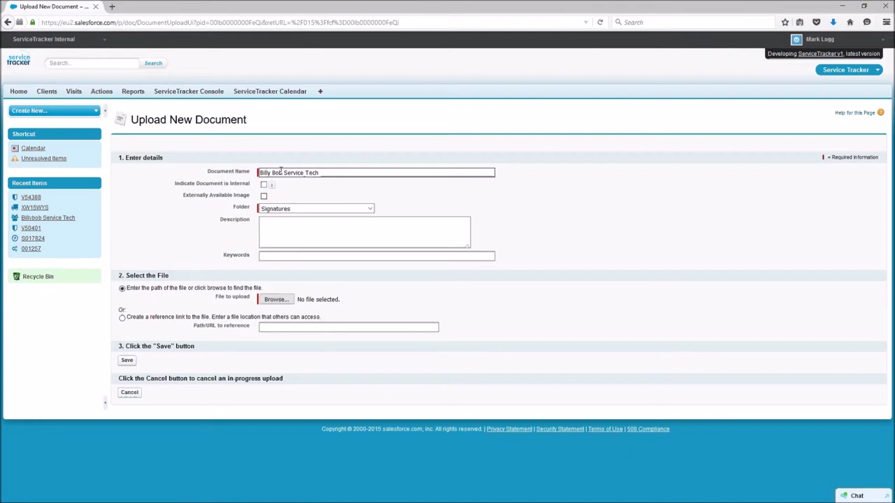
click(270, 173)
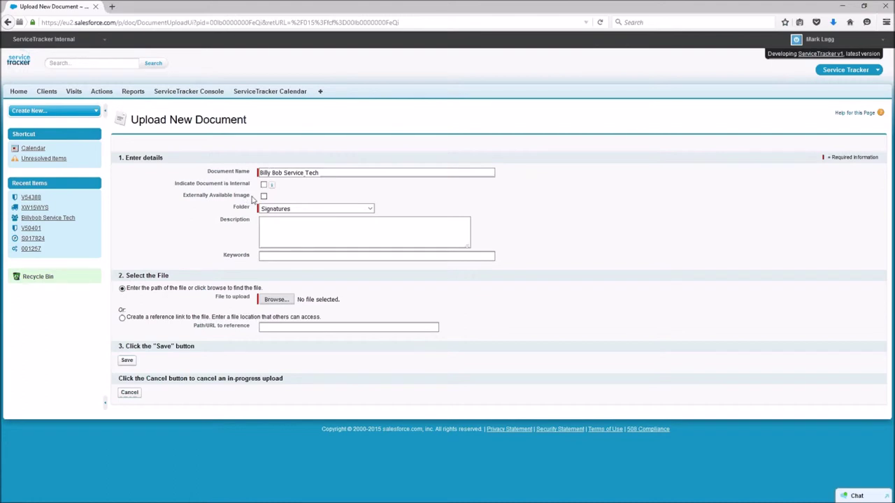
click(263, 196)
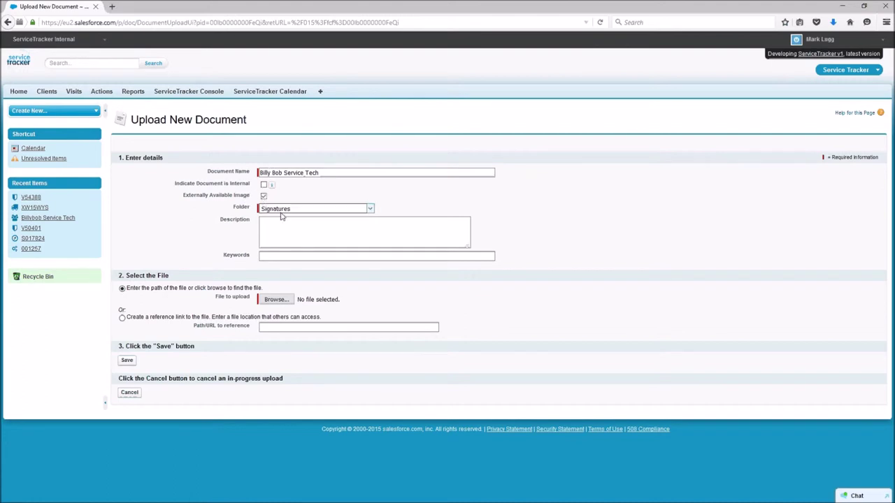
click(279, 225)
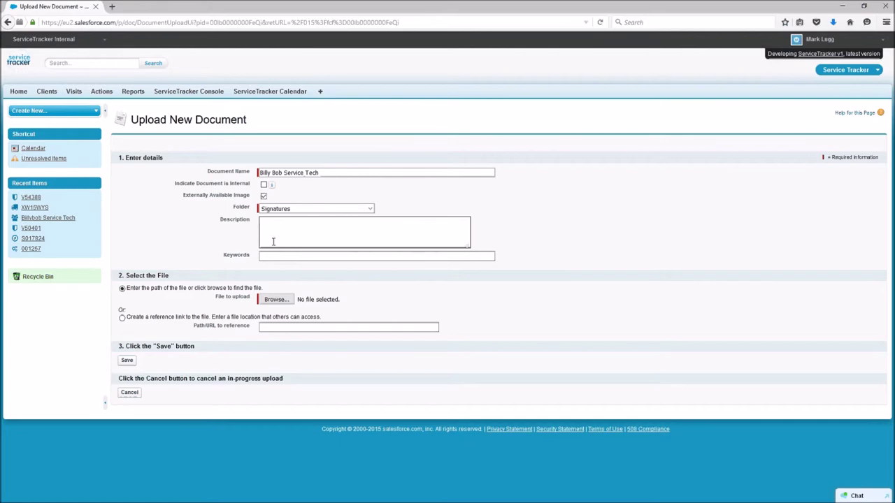
Choose Signature Mark.jpg from the desktop as the file to upload and save the document
click(275, 299)
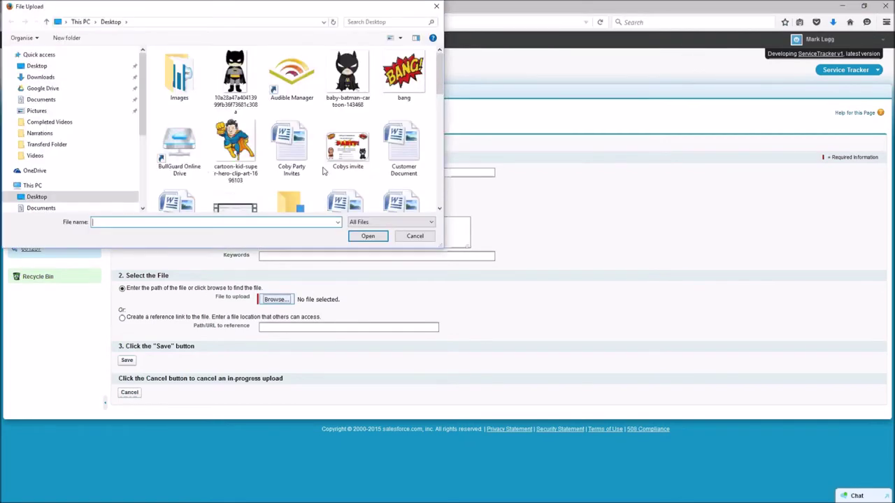
scroll(323, 171, down, 5)
double_click(401, 185)
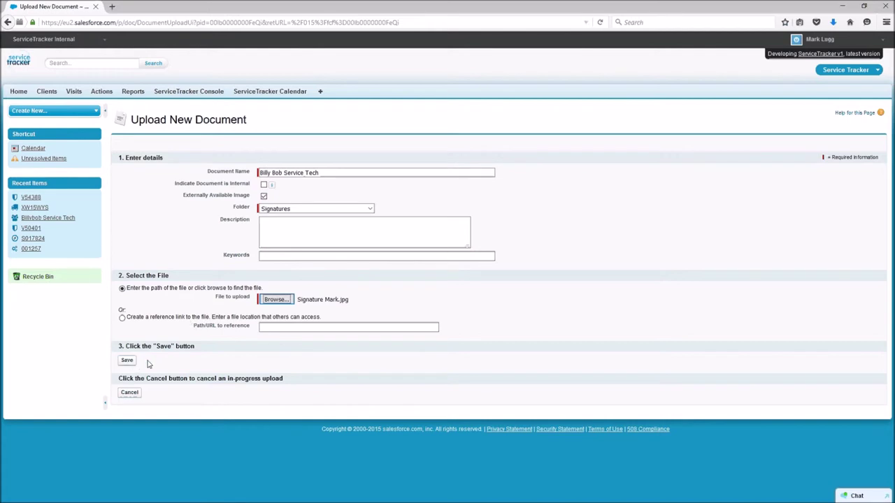
click(127, 361)
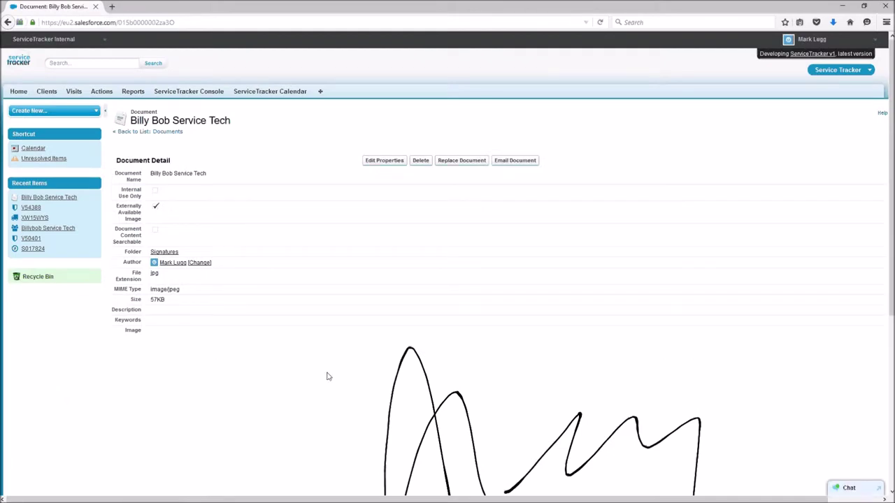
Check the uploaded signature image and copy the document's record ID from the end of the page address
scroll(380, 360, down, 4)
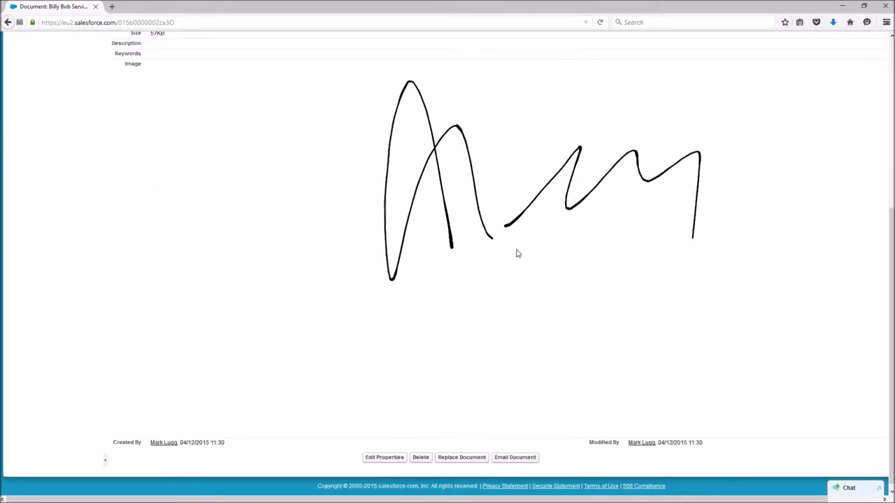
scroll(551, 212, up, 3)
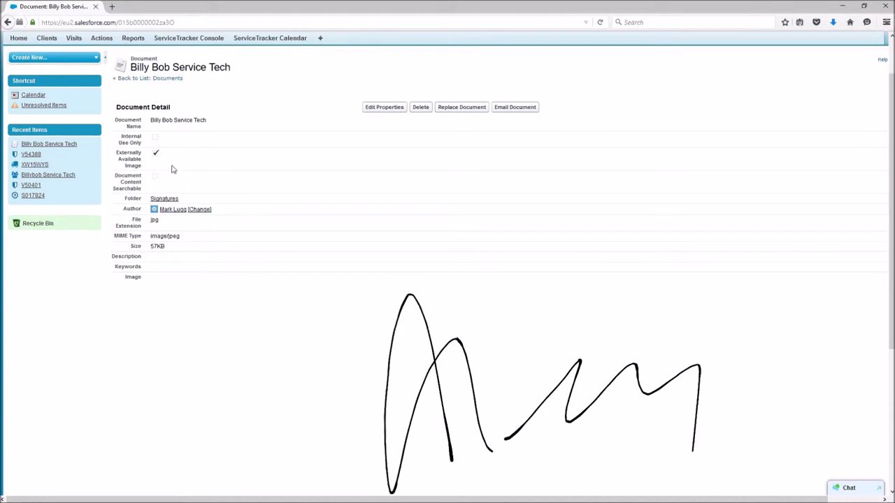
scroll(198, 105, up, 2)
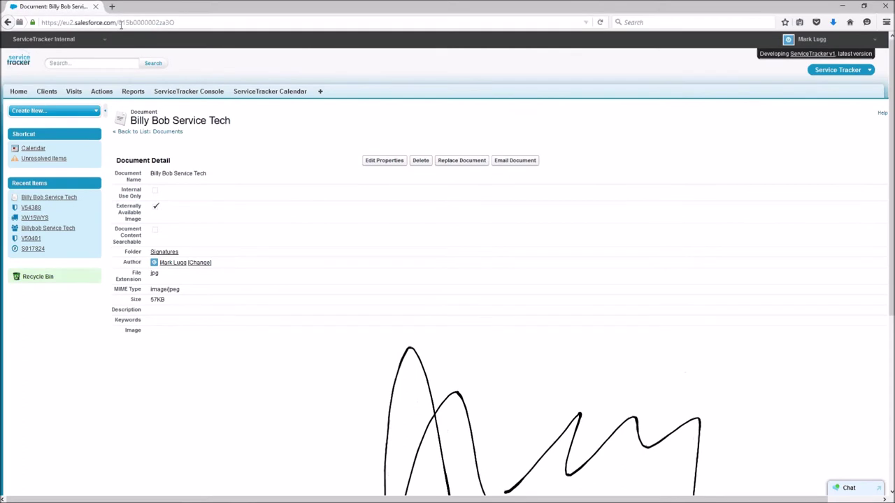
click(119, 23)
drag(118, 22, 180, 33)
key(ctrl+c)
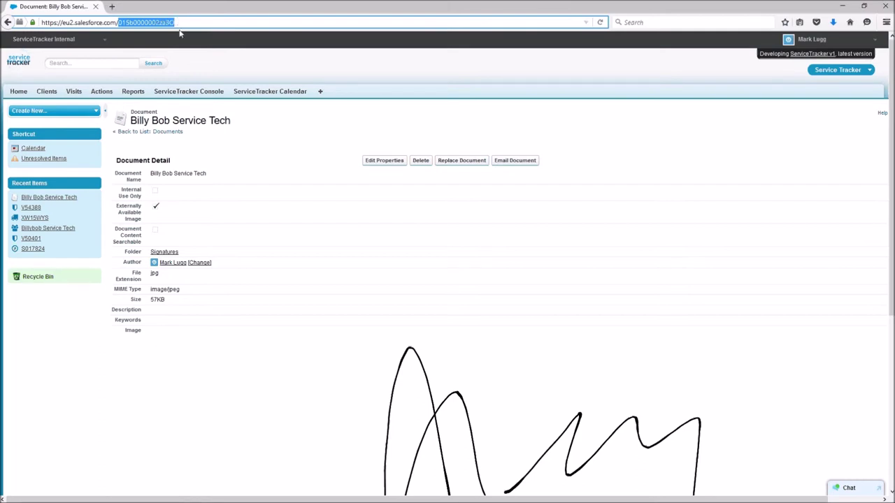
Paste the copied document ID as the Signature Id on the service technician's resource record and save it
click(321, 93)
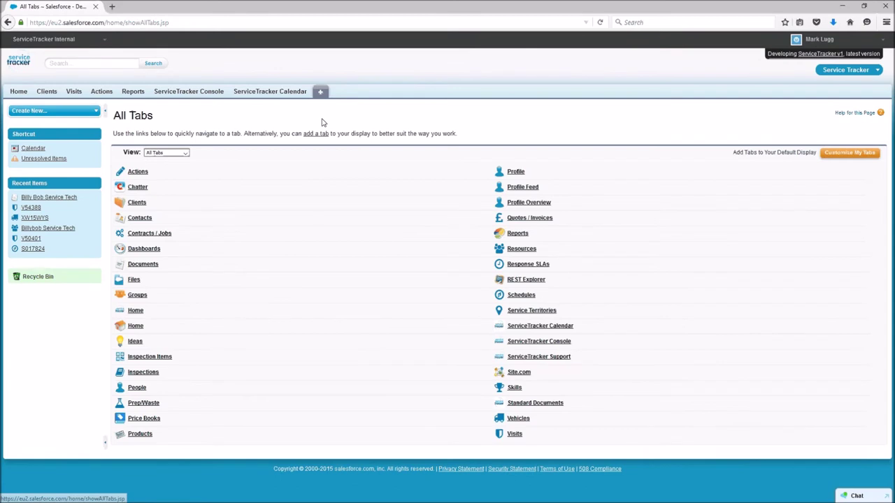
click(518, 252)
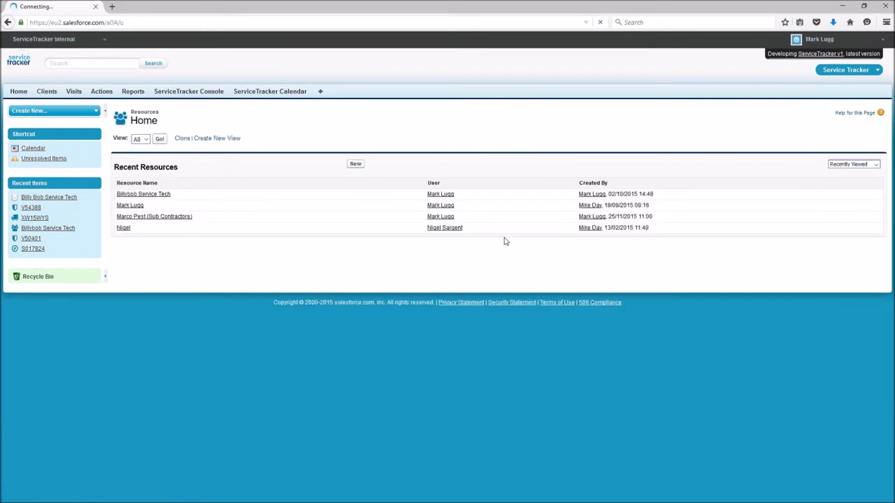
click(142, 196)
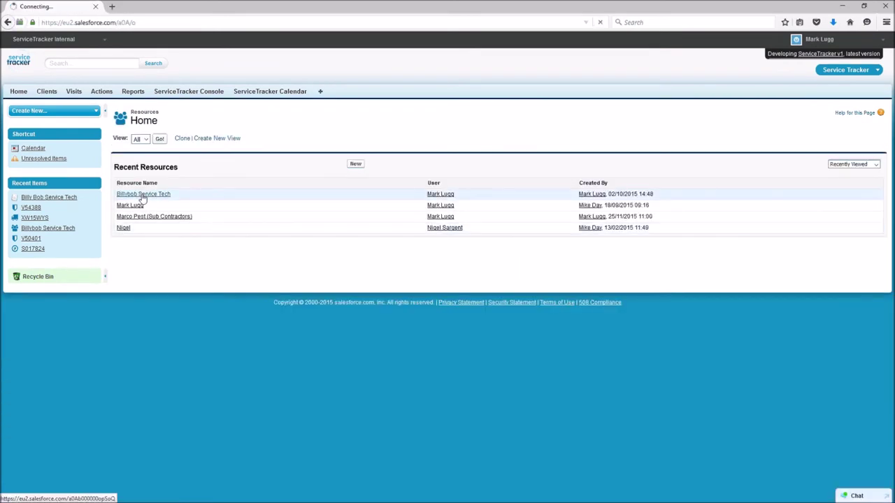
scroll(165, 203, down, 8)
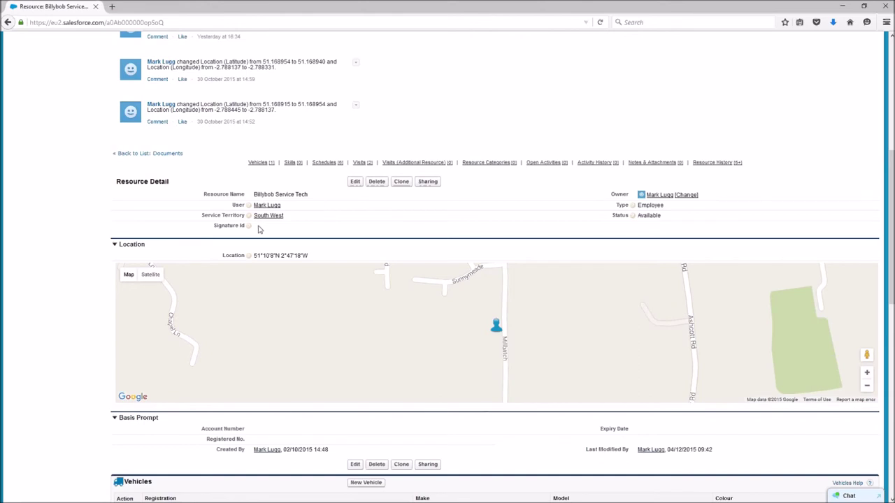
double_click(258, 229)
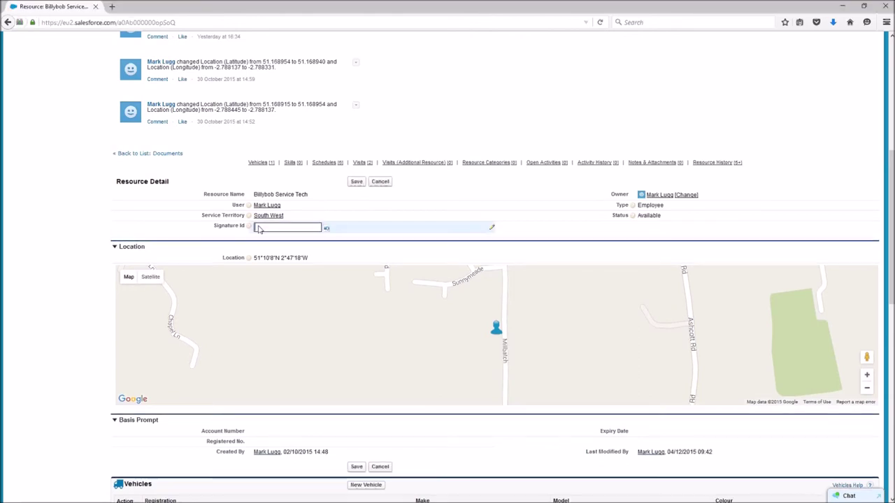
key(ctrl+v)
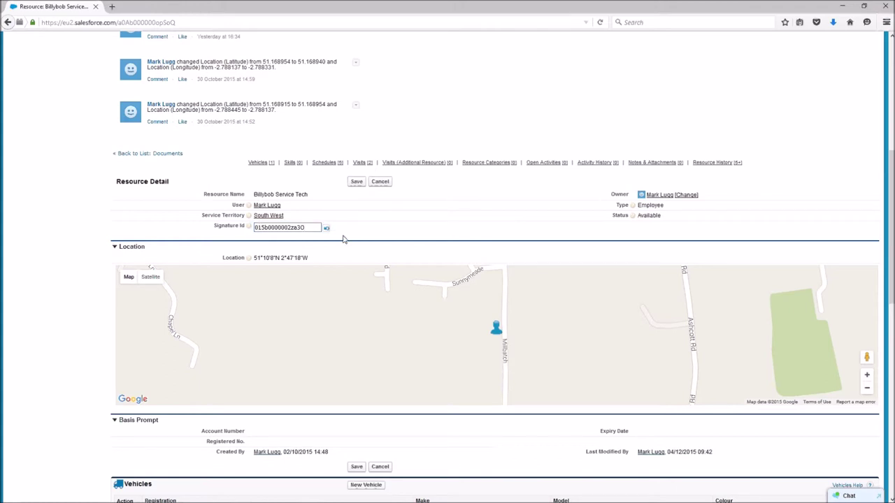
click(357, 182)
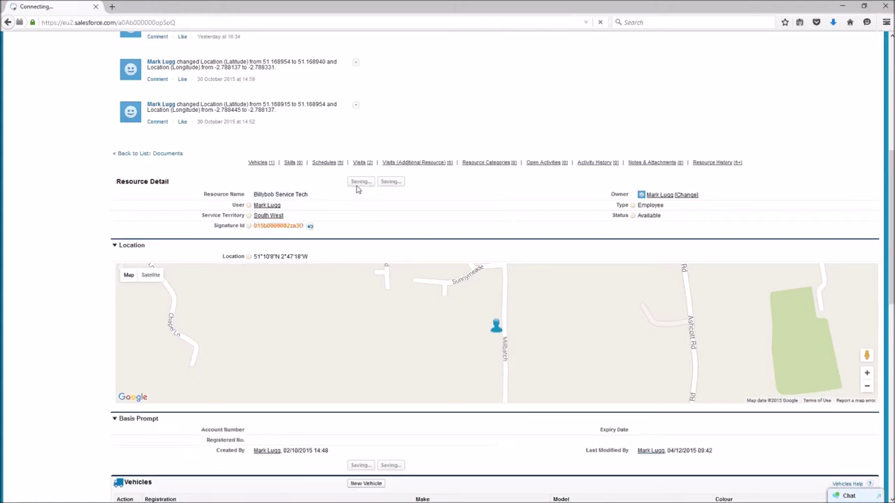
Look over the saved resource record and open visit V54388 from the recent visits
scroll(357, 188, down, 3)
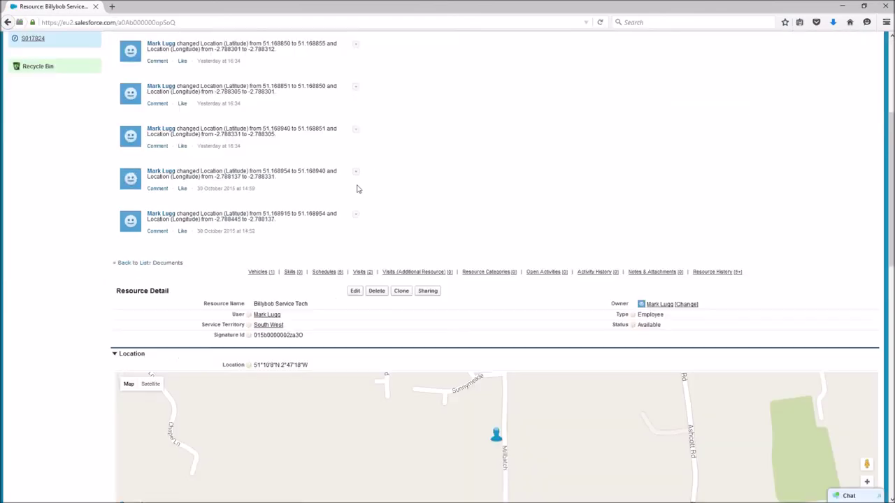
scroll(356, 189, down, 5)
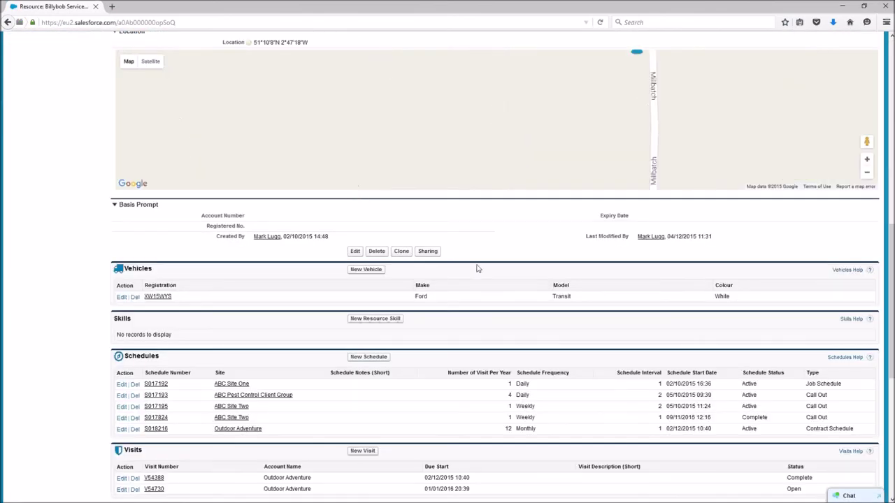
scroll(496, 248, up, 5)
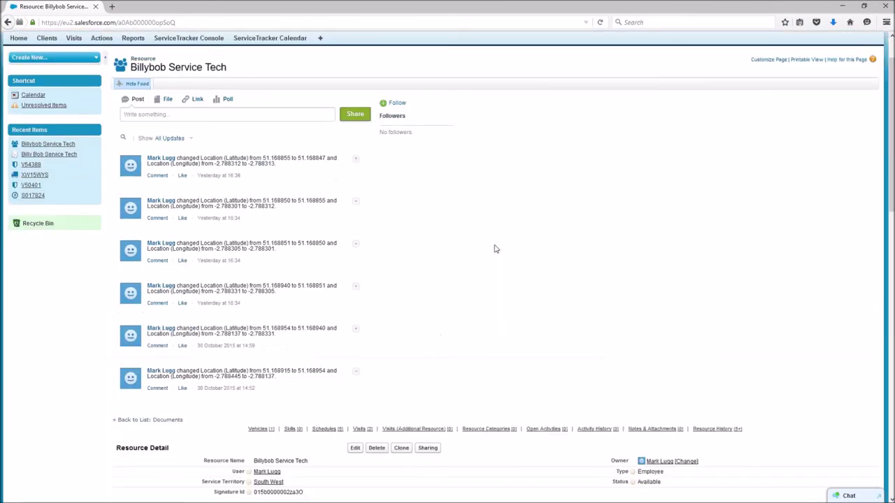
scroll(496, 248, down, 2)
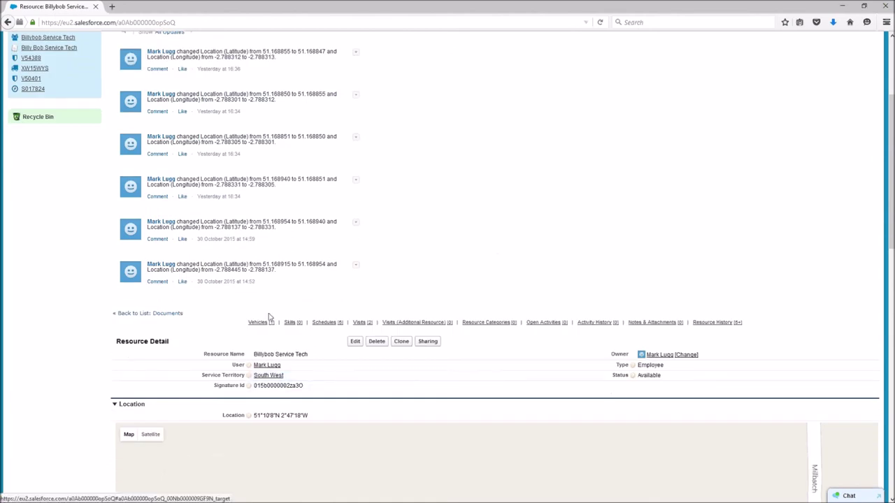
scroll(269, 319, up, 3)
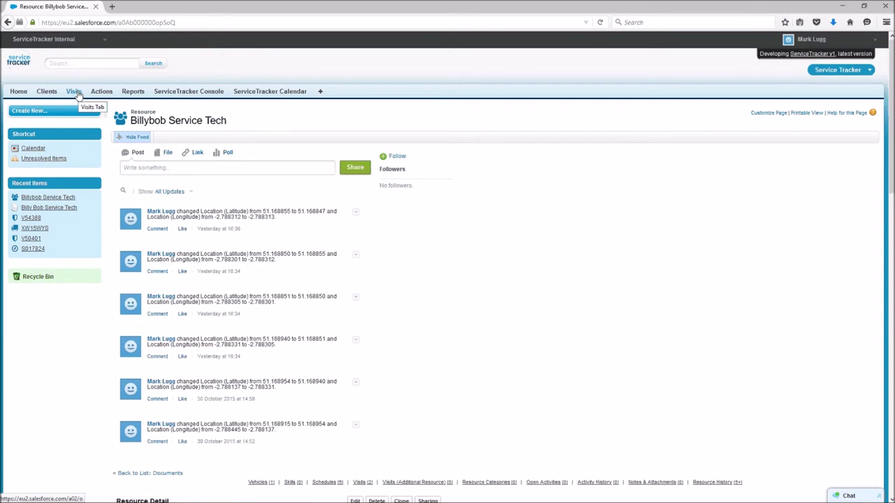
click(74, 92)
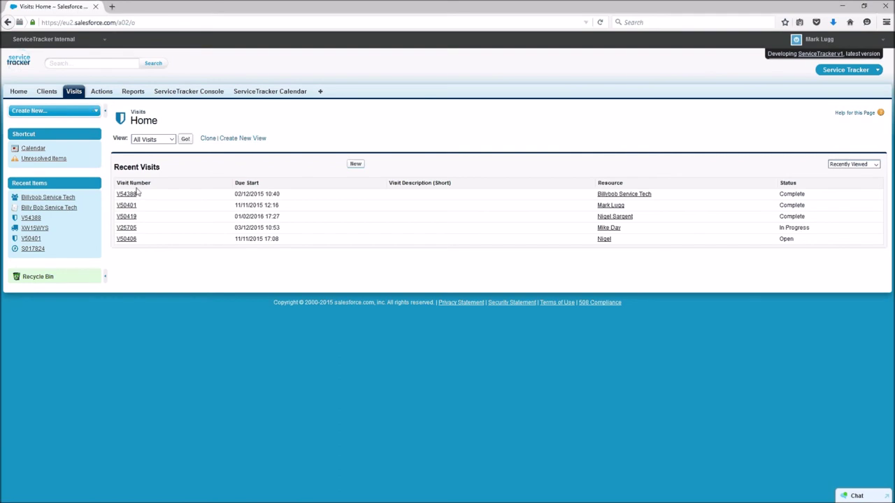
click(128, 195)
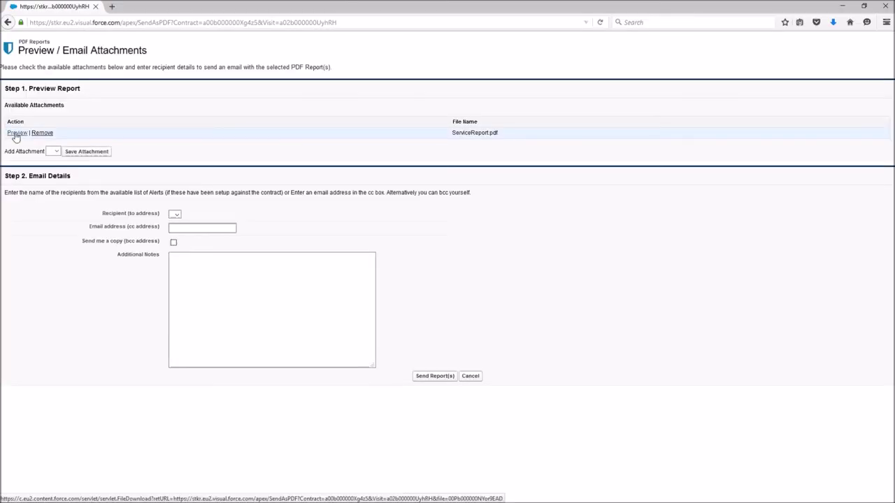
Preview ServiceReport.pdf in the default viewer and check the technician signature at the end of the report's first page
click(16, 133)
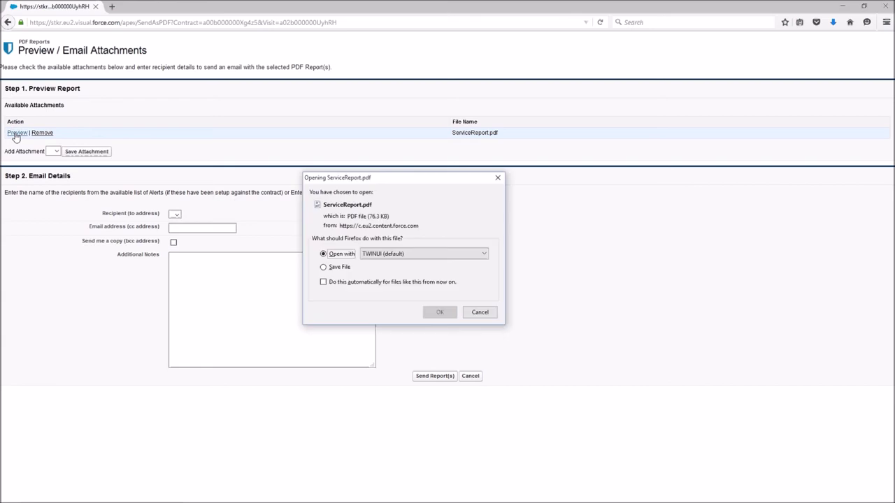
click(440, 313)
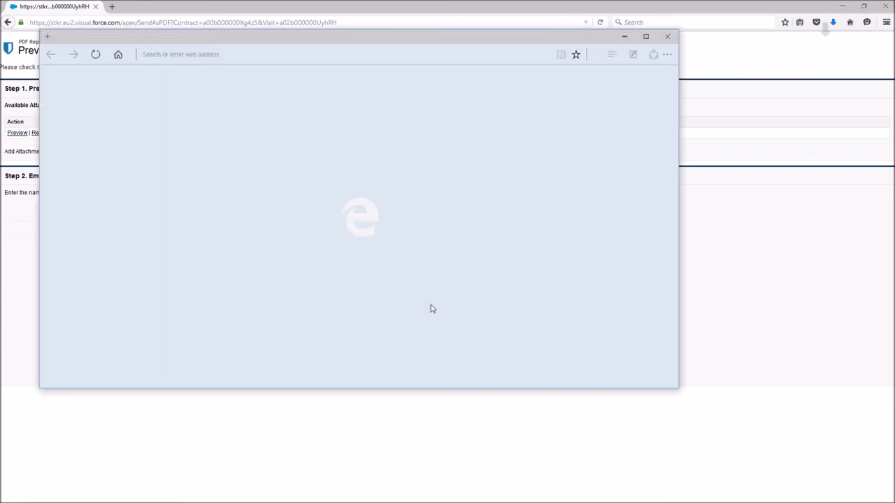
scroll(375, 266, down, 3)
scroll(310, 226, up, 3)
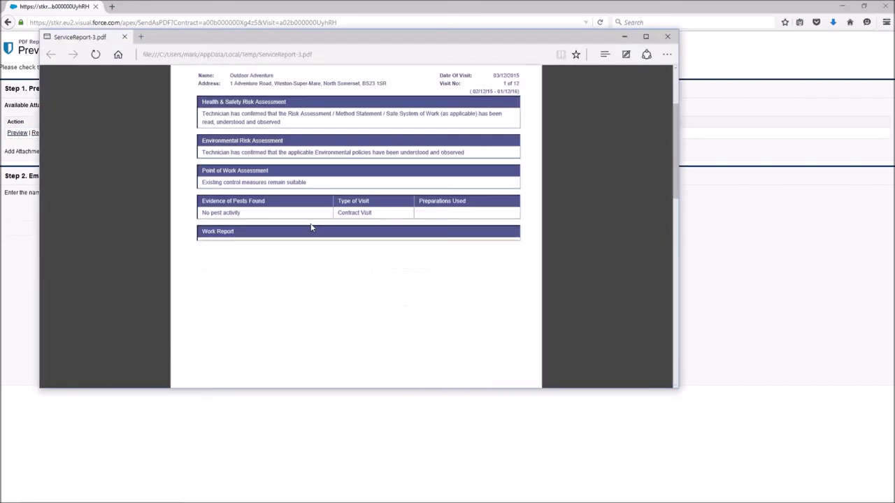
scroll(310, 223, down, 4)
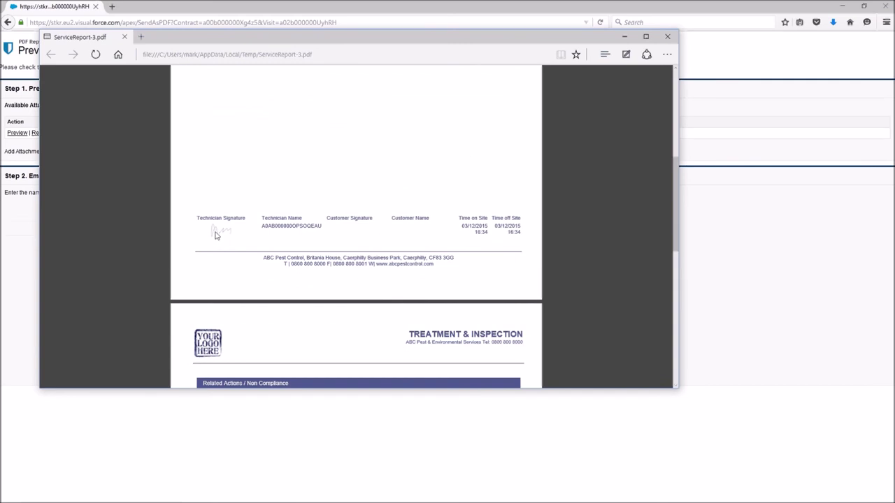